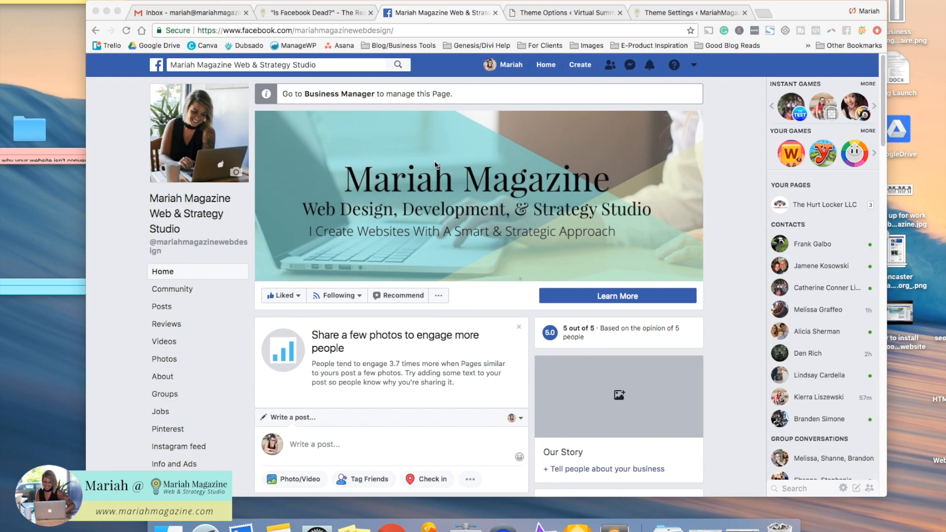
Go to the page's Business Manager, open its Facebook pixel in the Pixels tool, and bring up the pixel setup methods.
left_click(348, 97)
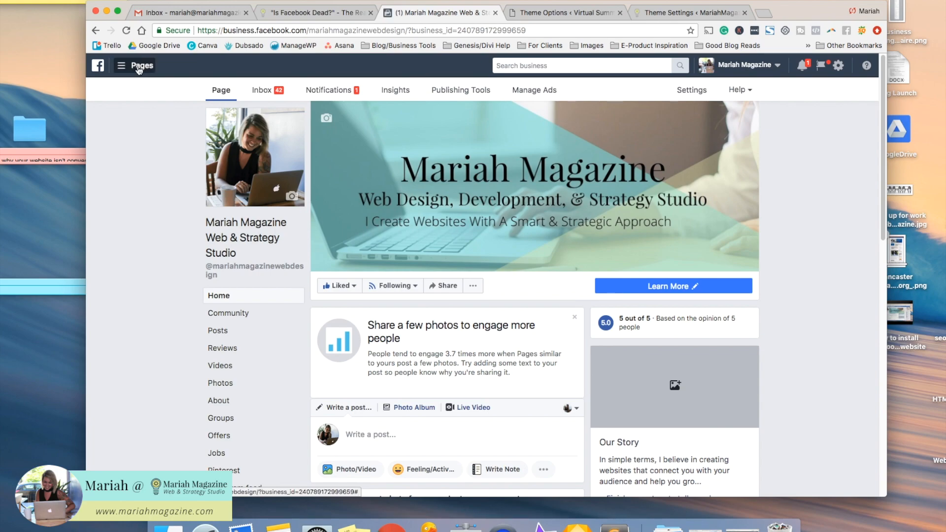
left_click(138, 70)
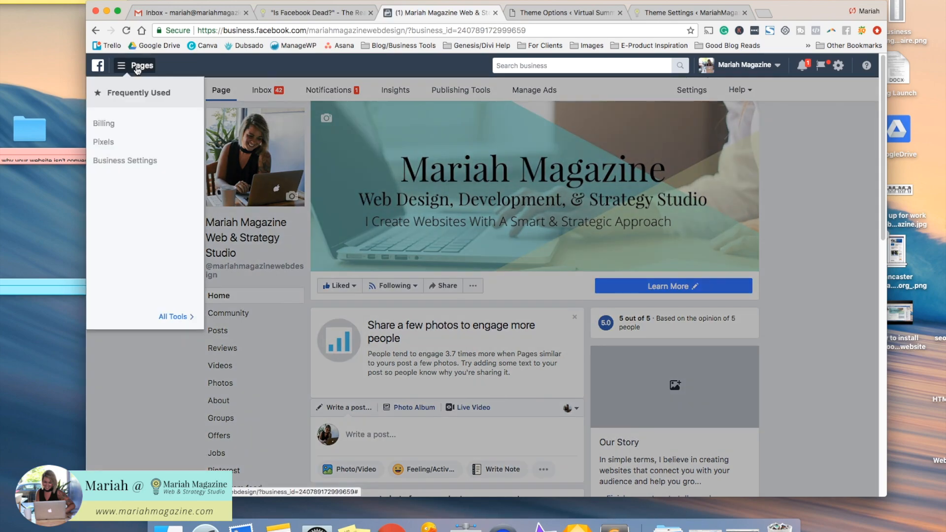
left_click(103, 142)
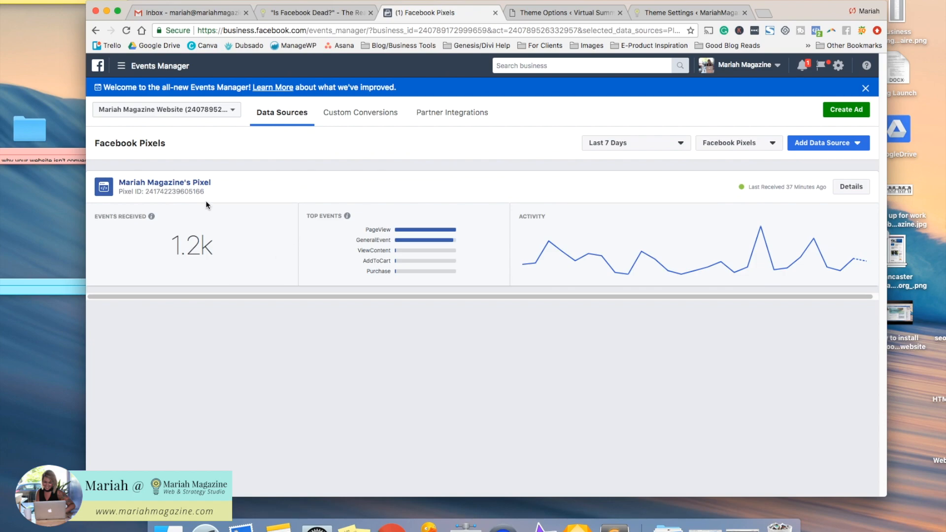
left_click(168, 183)
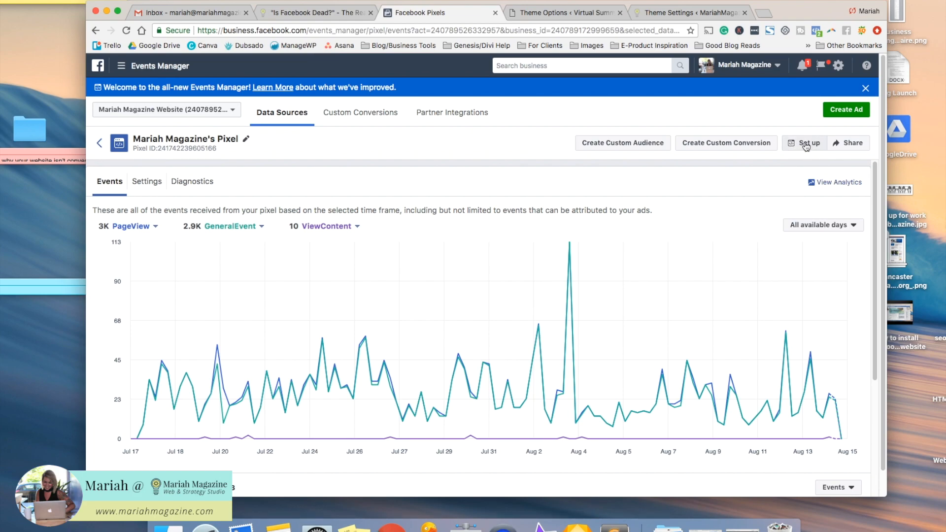
left_click(808, 146)
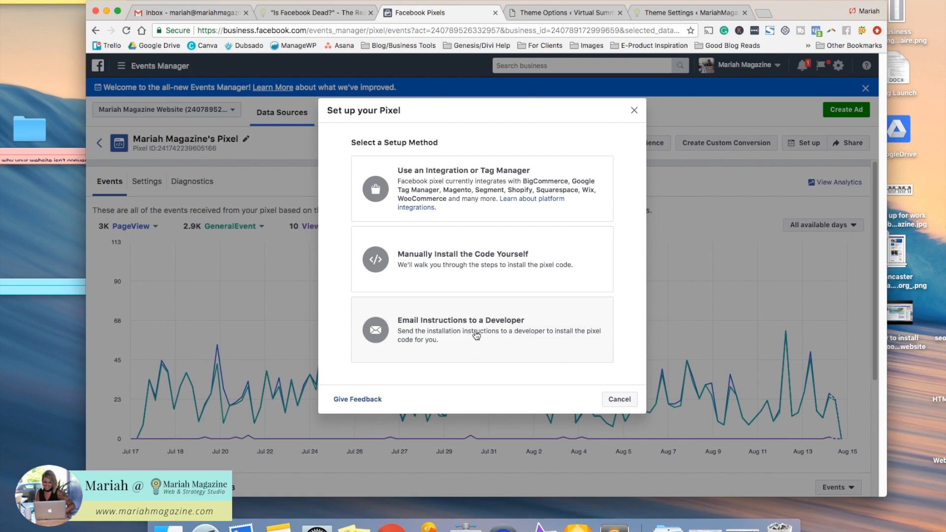
Review the instructions for emailing the pixel code to a developer, and return to the choice of setup methods.
left_click(475, 335)
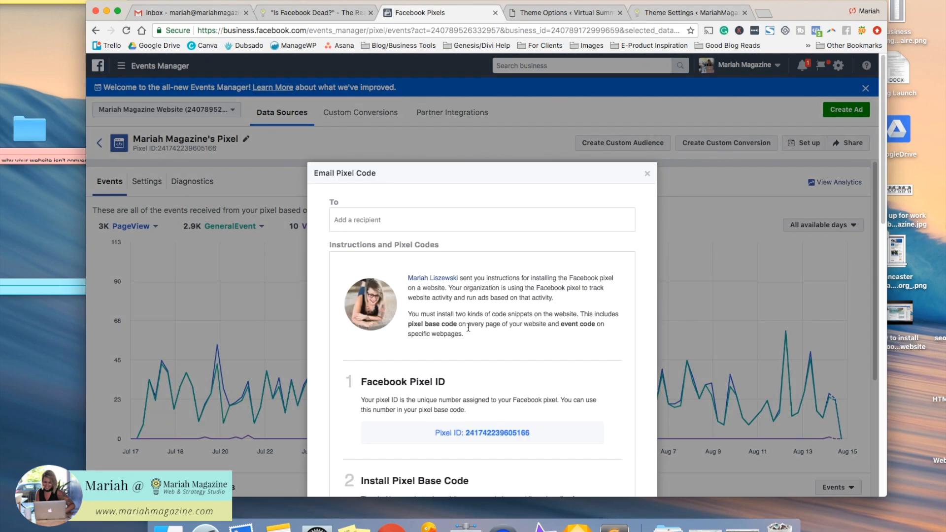
scroll(573, 332, "down", 10)
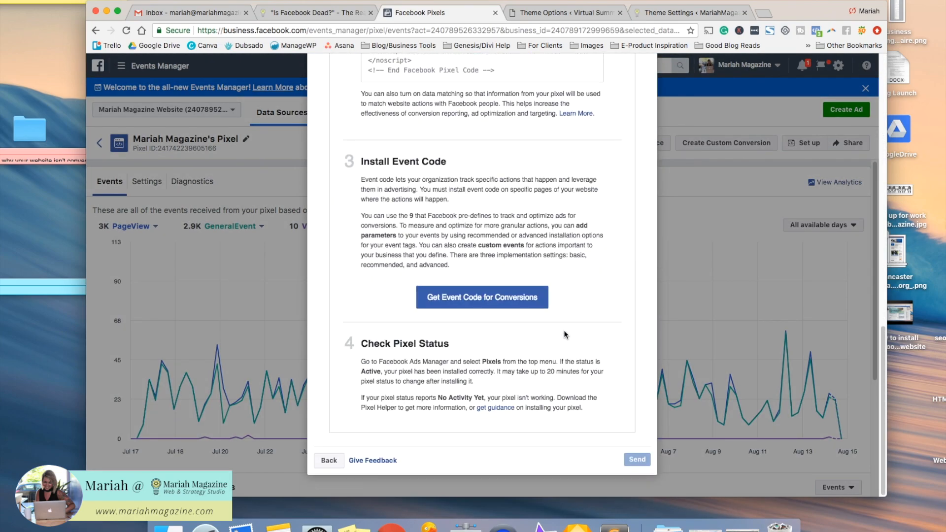
left_click(794, 146)
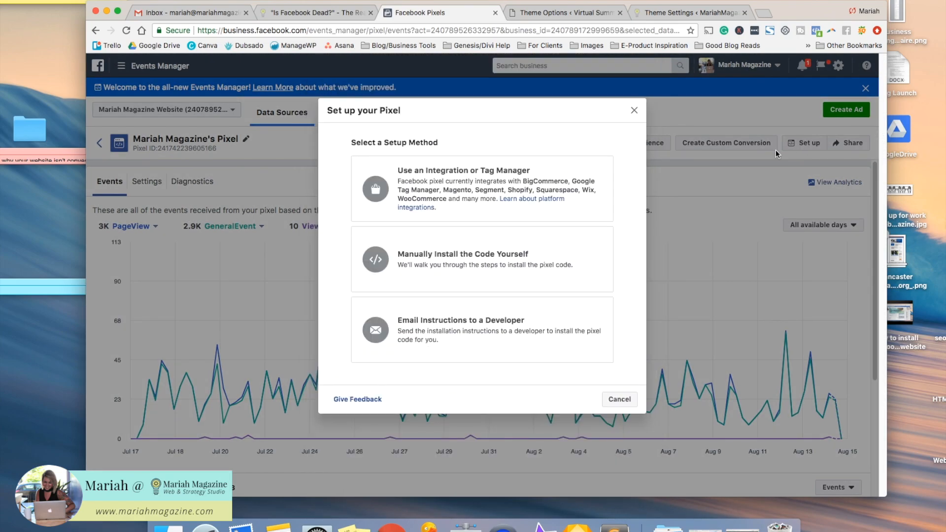
Choose to install the pixel code manually and copy the entire Facebook pixel code to the clipboard.
left_click(474, 261)
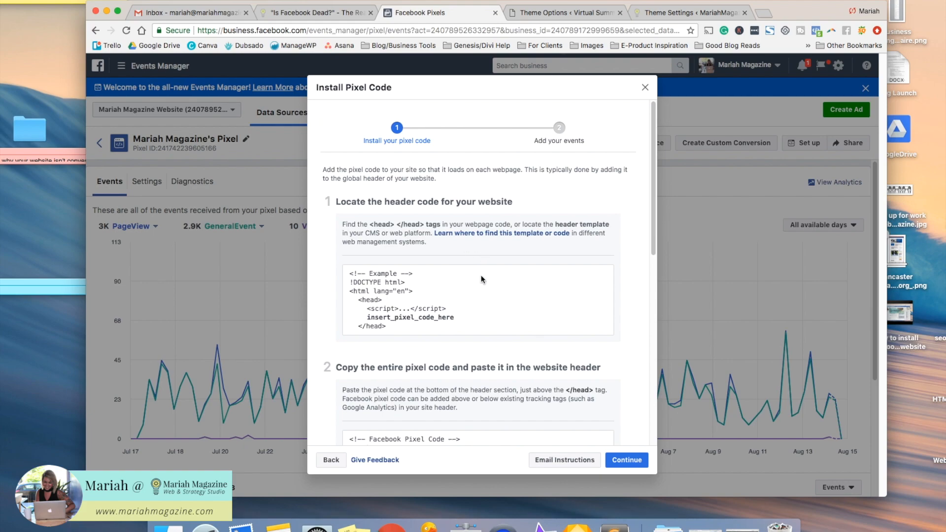
scroll(481, 276, "down", 5)
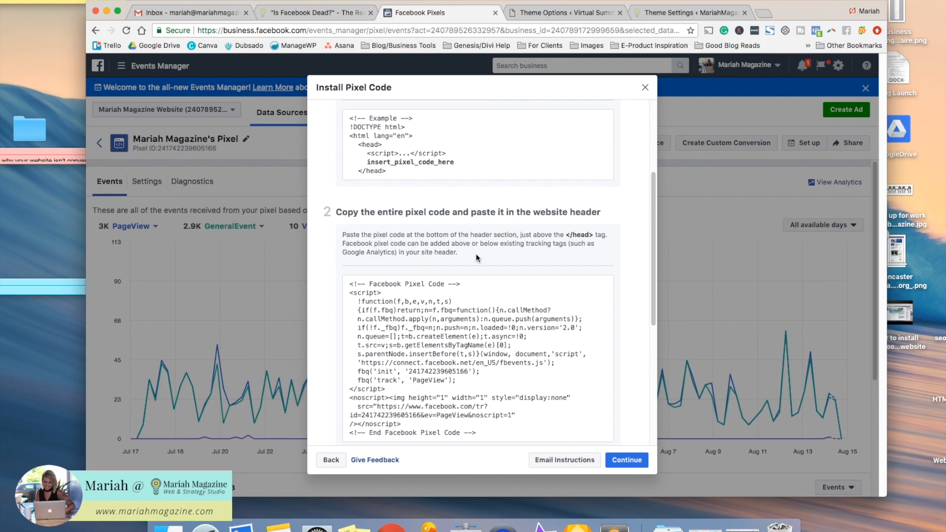
mouse_move(443, 336)
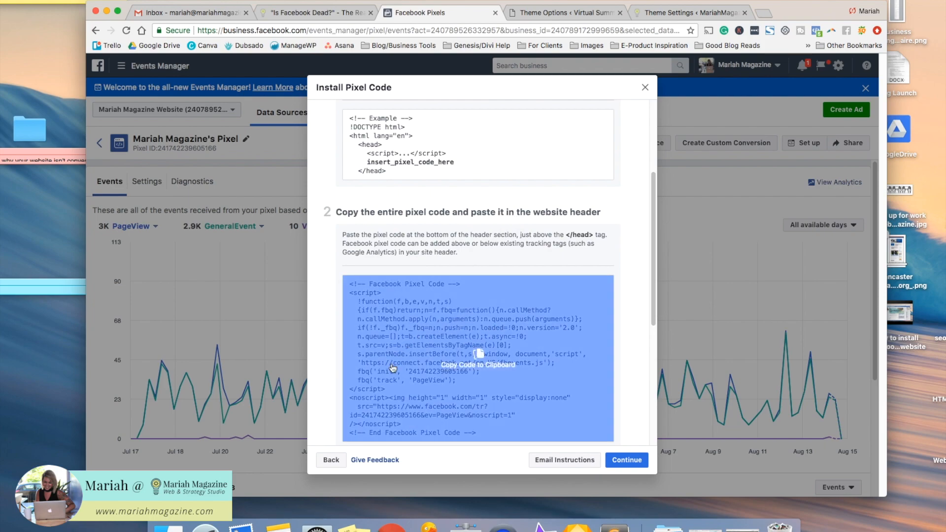
left_click(480, 357)
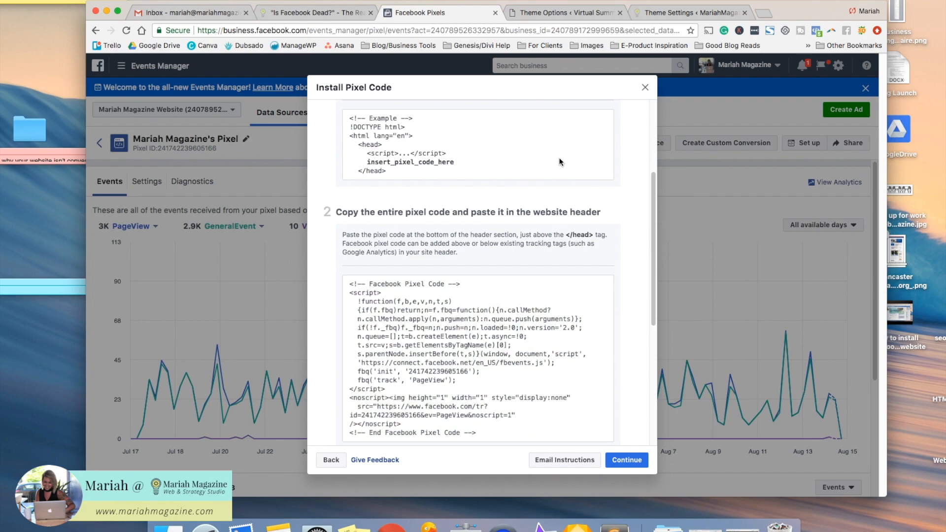
On the Virtual Summit Search site, paste the pixel code into the head code field of Divi's Integration theme options.
left_click(557, 13)
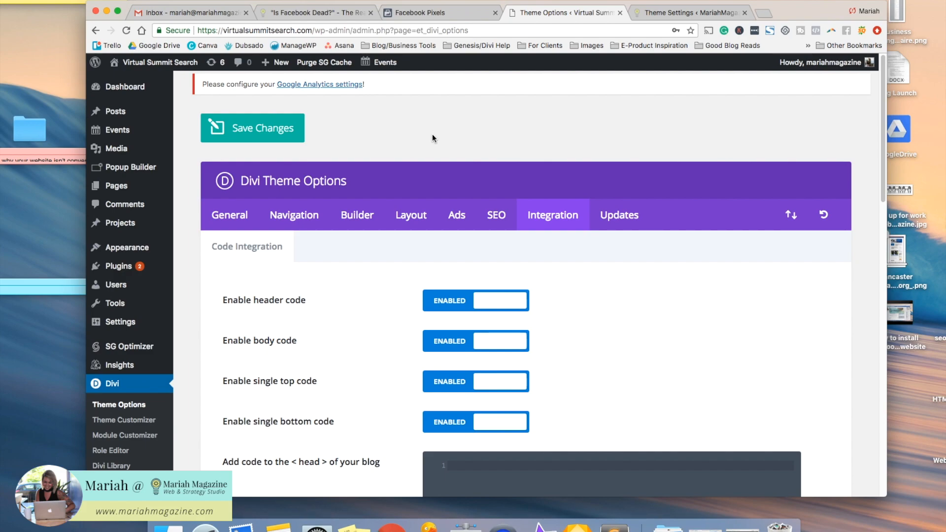
scroll(433, 137, "down", 2)
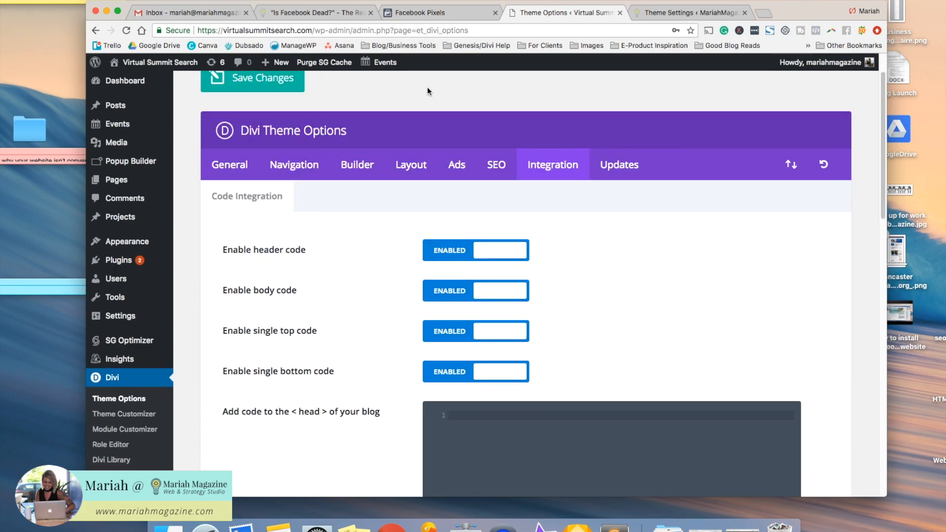
left_click(118, 383)
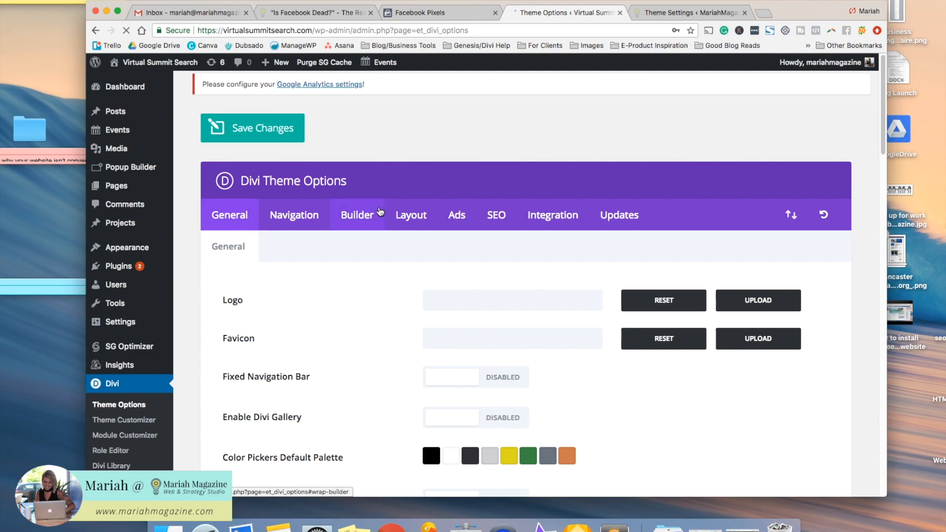
left_click(562, 221)
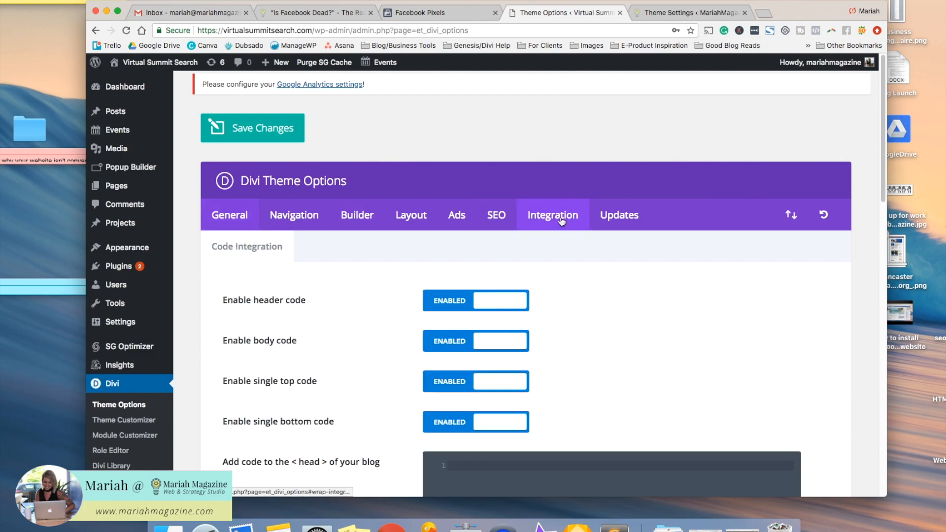
scroll(678, 348, "down", 5)
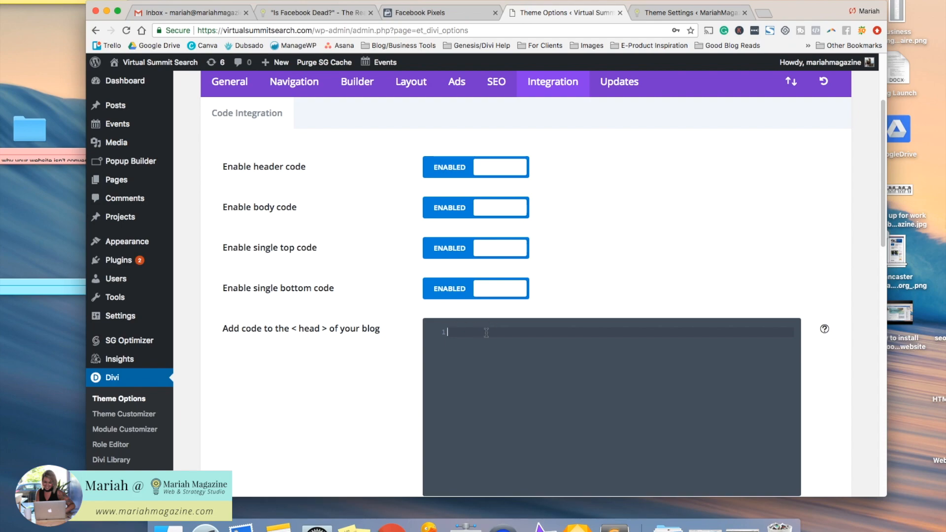
key("super+v")
scroll(593, 381, "up", 1)
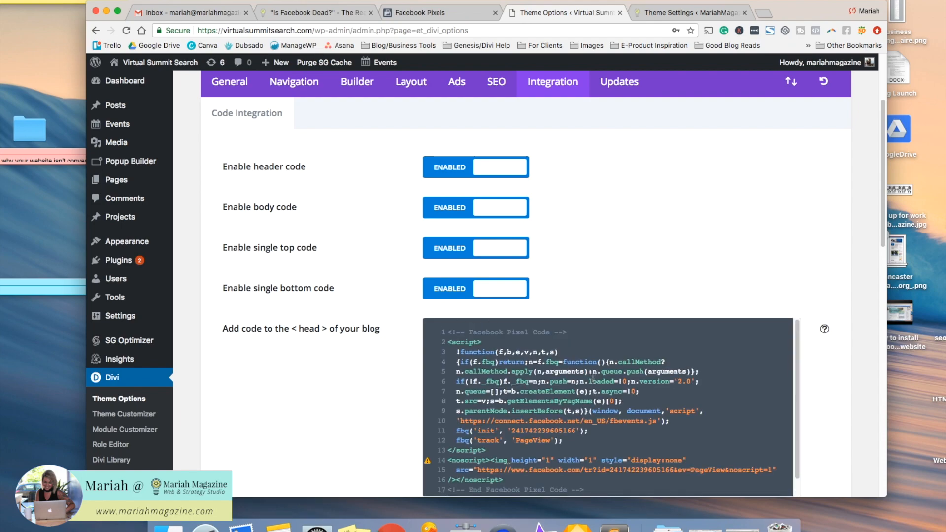
scroll(413, 357, "down", 10)
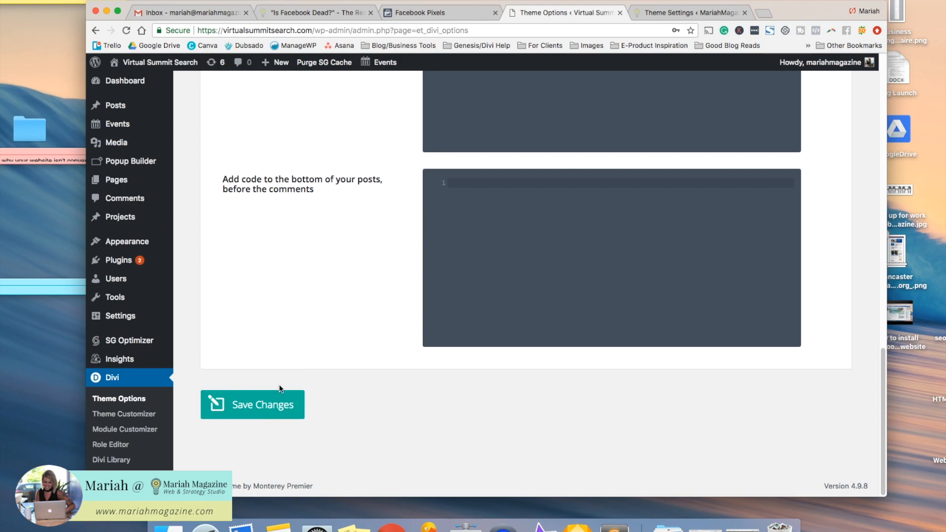
scroll(287, 403, "up", 10)
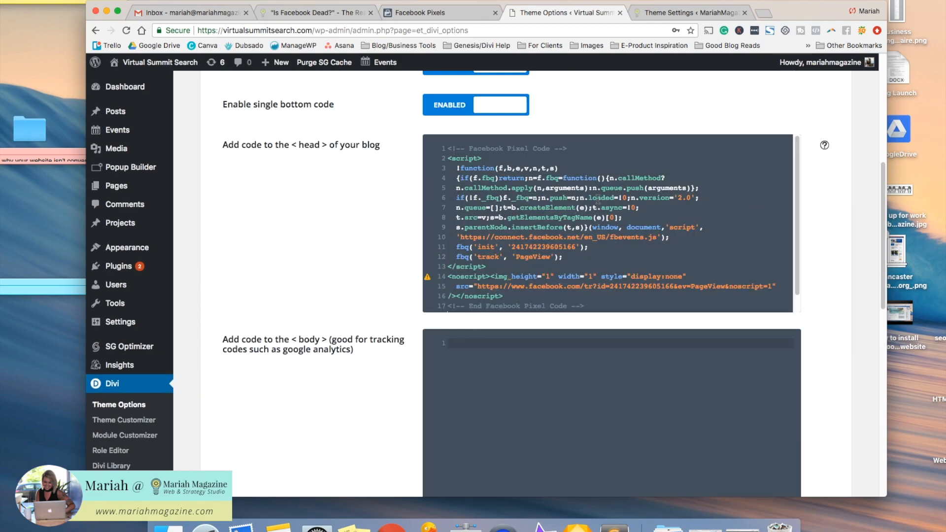
scroll(598, 198, "up", 3)
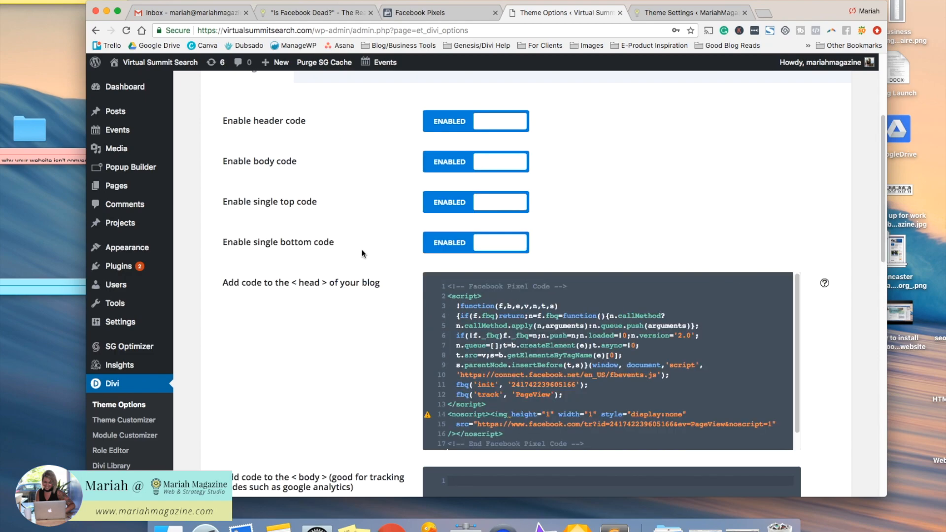
In the Genesis theme settings of the other WordPress site, paste the pixel code below the existing Header Scripts, separated by a blank line.
left_click(696, 14)
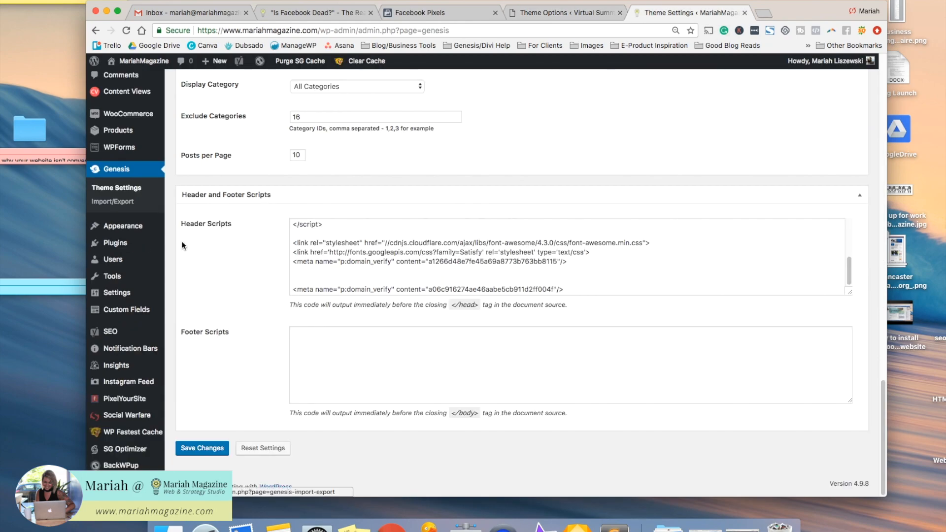
scroll(182, 244, "up", 1)
scroll(145, 142, "up", 3)
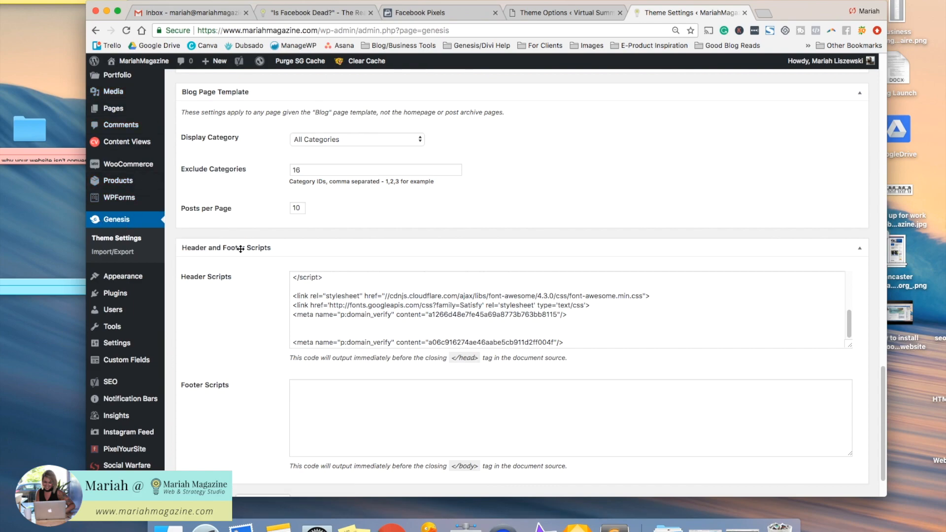
scroll(240, 249, "up", 1)
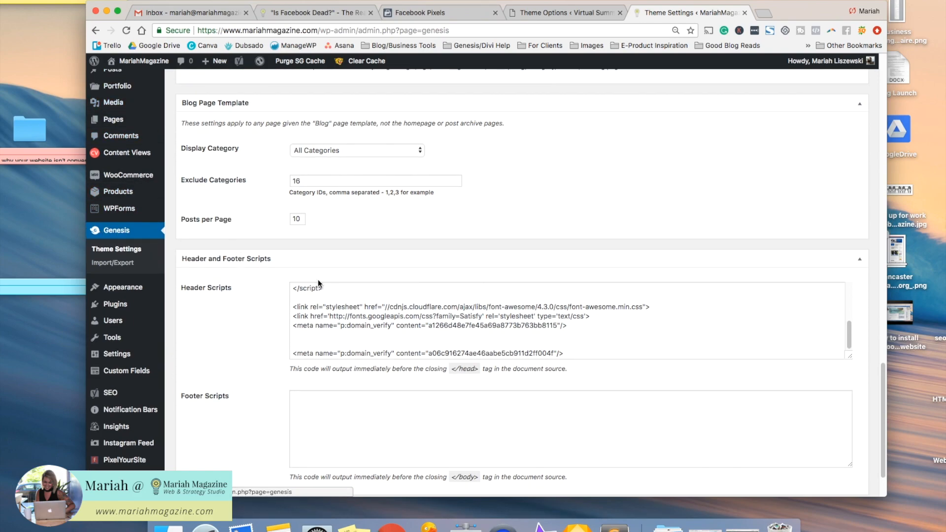
scroll(389, 328, "down", 3)
left_click(569, 292)
key("Return")
key("Return")
key("super+v")
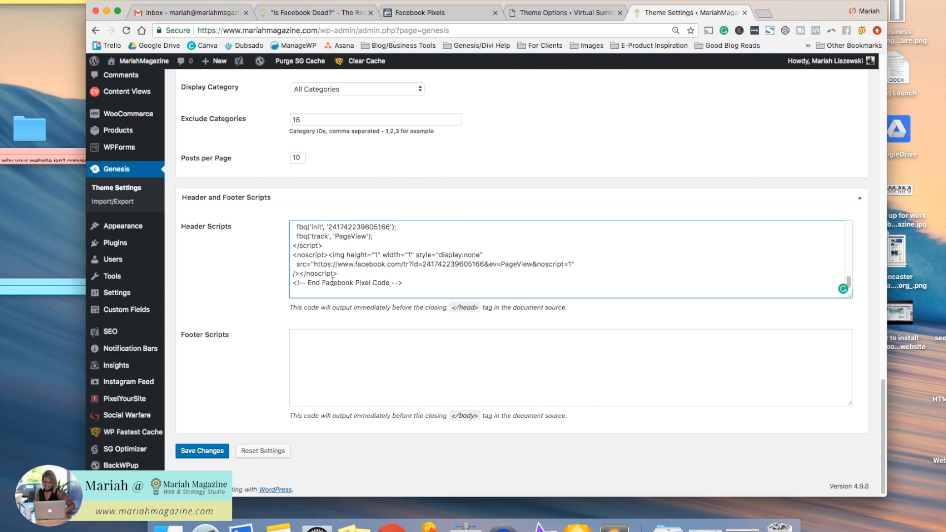
On the Virtual Summit Search site, search new plugins for "header and", then install and activate Insert Headers and Footers.
key("ctrl+shift+Tab")
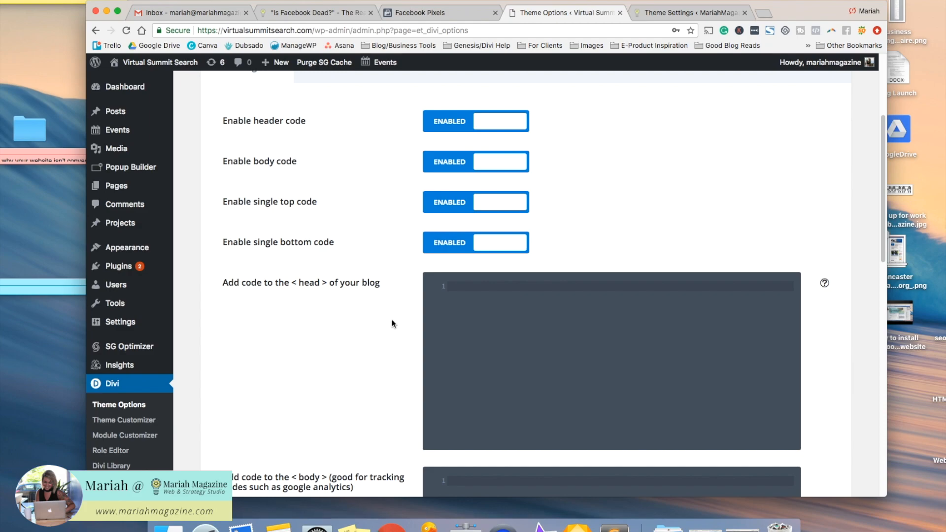
left_click(127, 270)
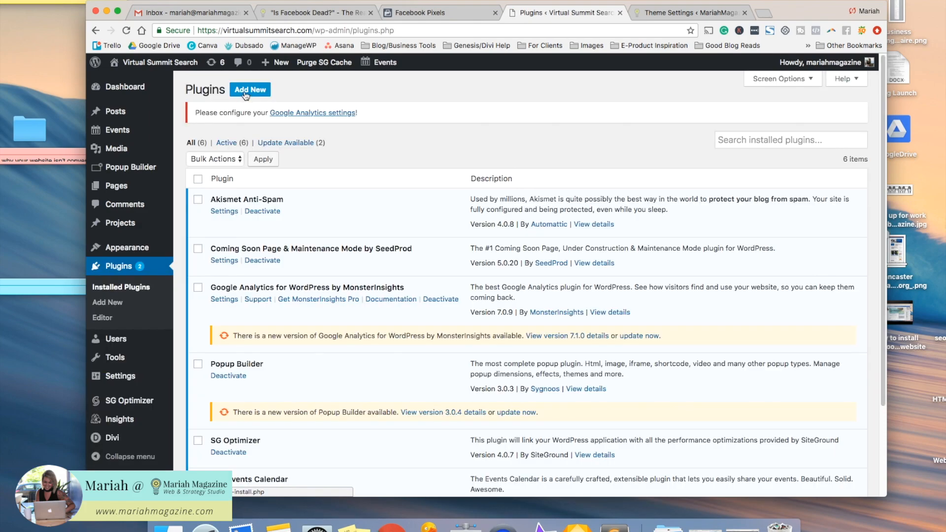
left_click(731, 153)
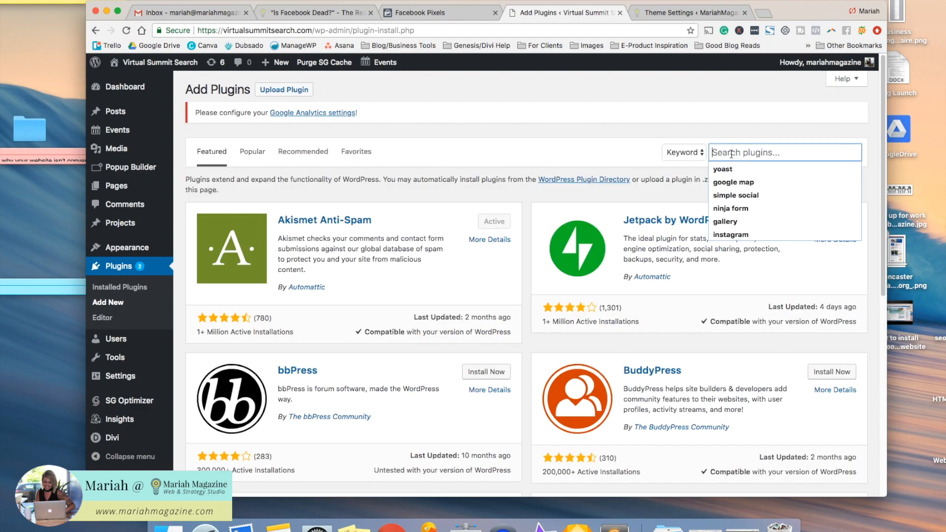
type("header and")
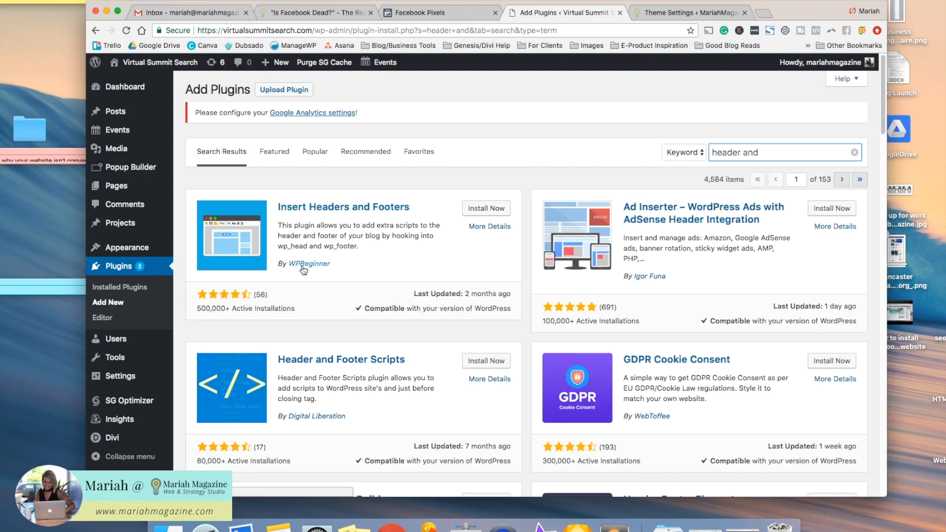
left_click(499, 209)
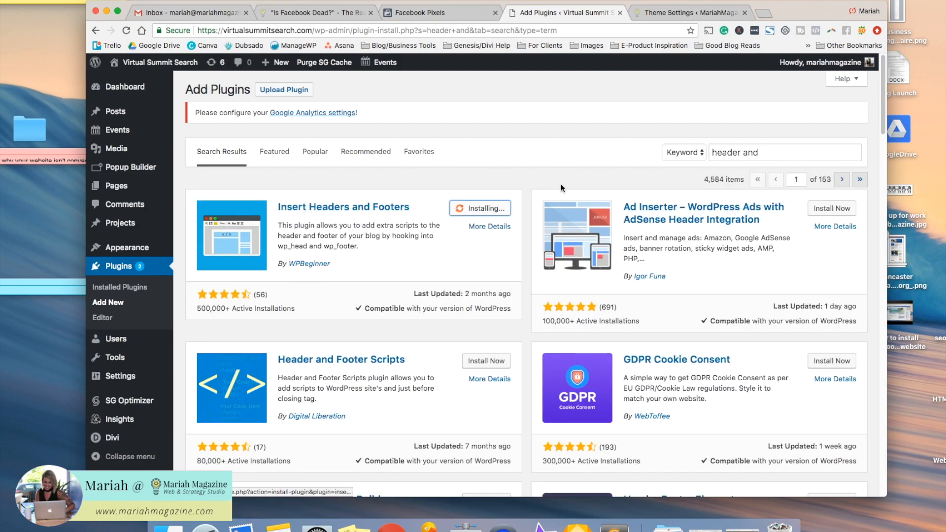
left_click(491, 211)
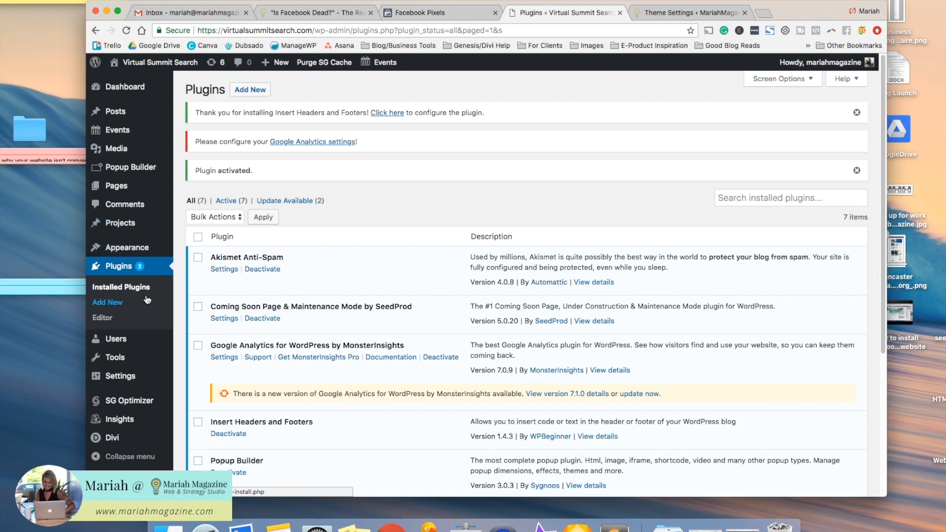
Paste the pixel code into the Scripts in Header field of the Insert Headers and Footers settings.
mouse_move(116, 379)
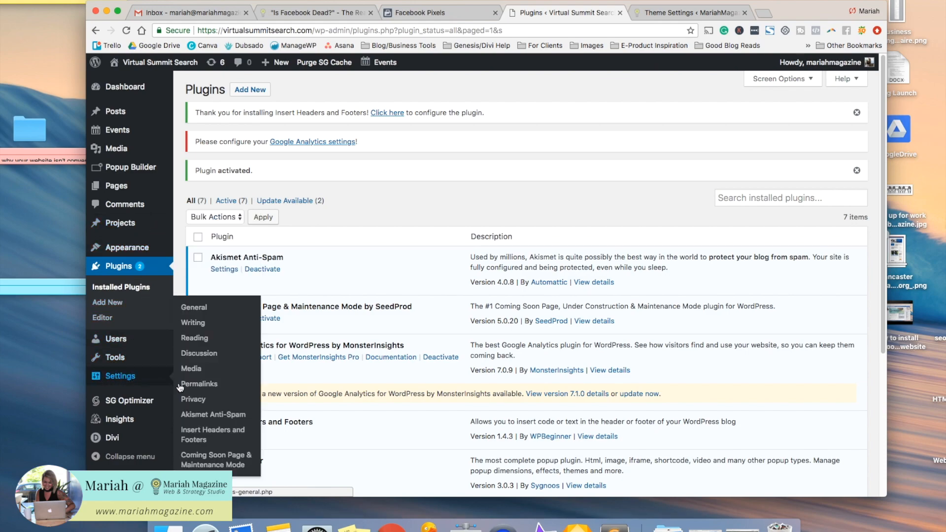
left_click(198, 437)
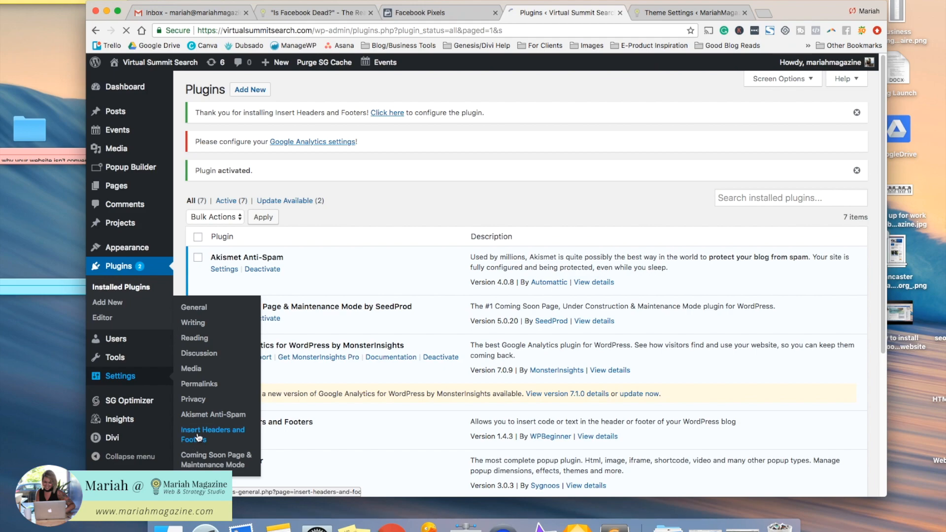
left_click(245, 220)
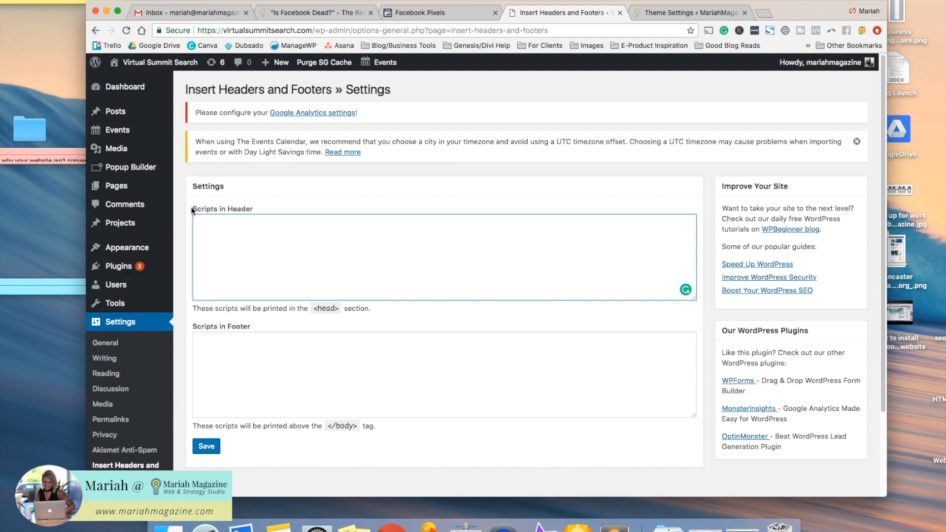
key("super+v")
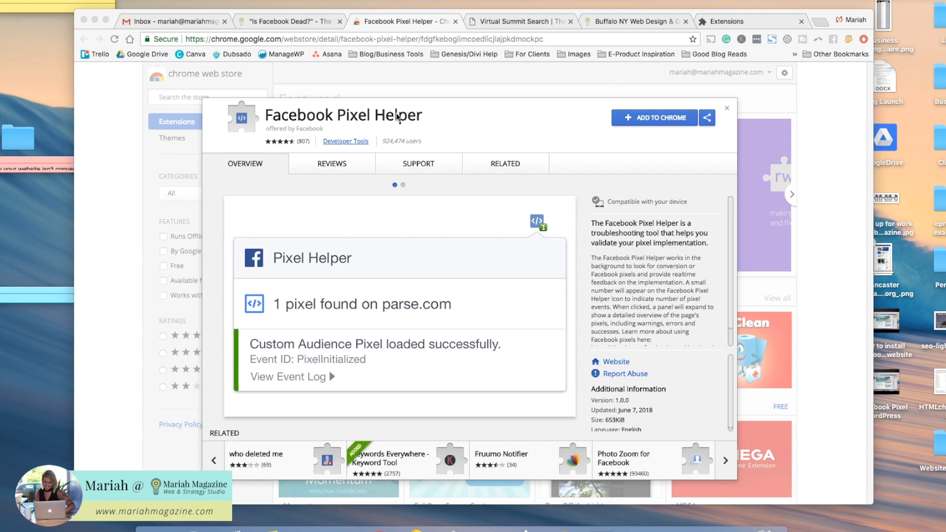
Add the Facebook Pixel Helper extension to Chrome and dismiss the installation notice.
left_click(660, 120)
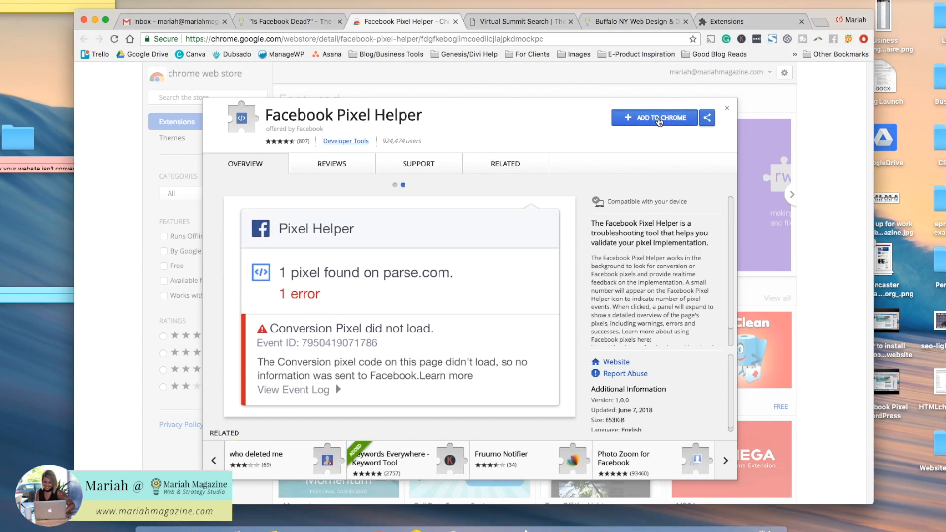
left_click(660, 121)
left_click(558, 146)
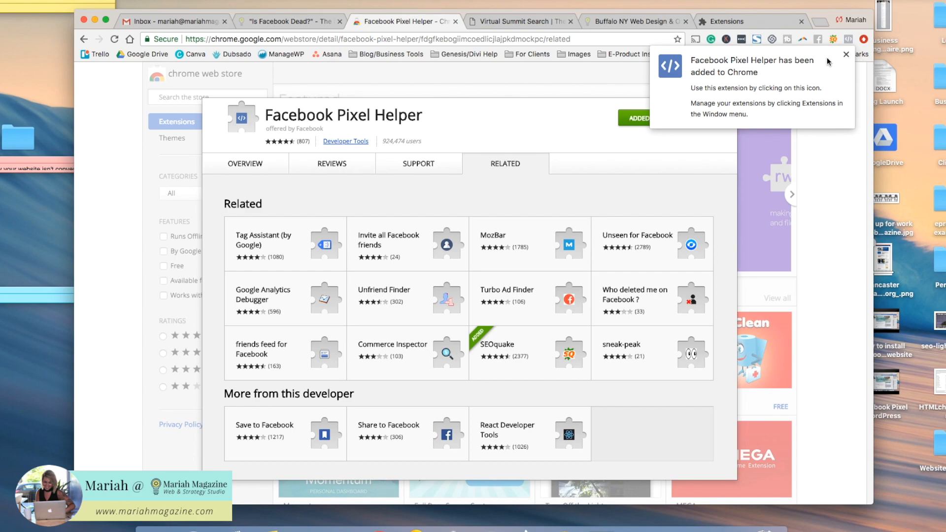
left_click(846, 54)
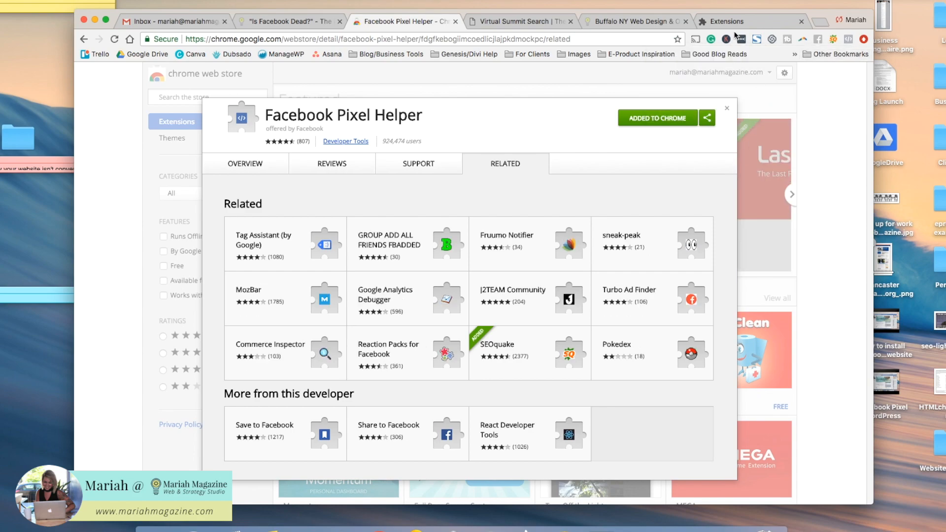
View the browser's installed extensions page, then close it to return to the Mariah Magazine homepage.
left_click(735, 23)
left_click(593, 38)
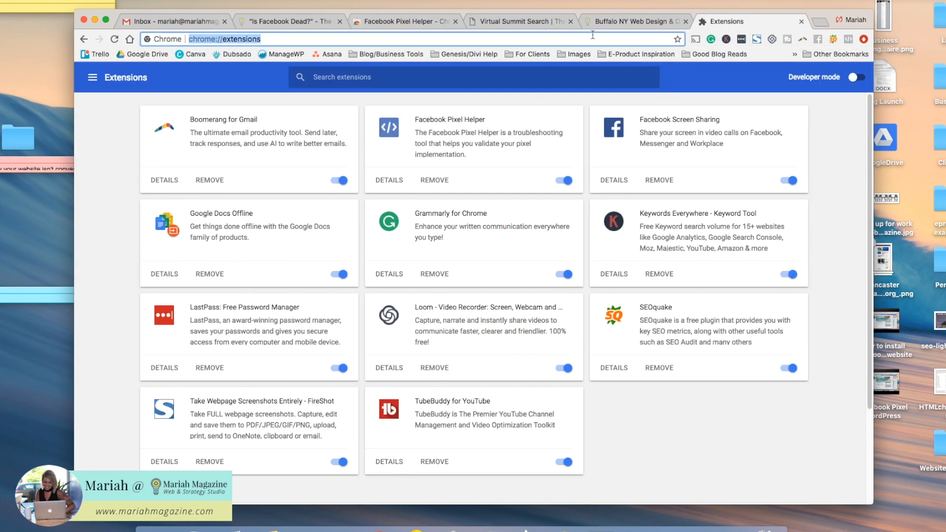
left_click(801, 21)
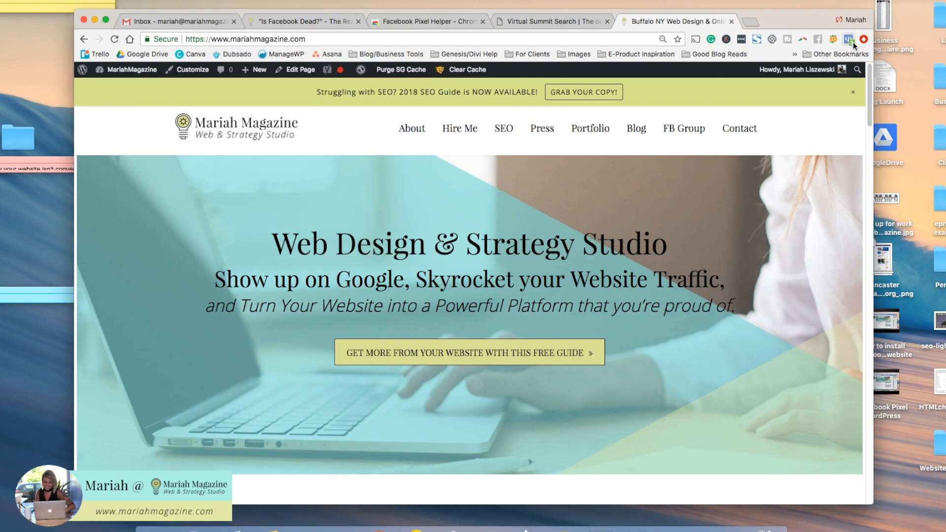
Check the Mariah Magazine homepage with Facebook Pixel Helper, inspecting the details of the PageView and GeneralEvent entries.
left_click(849, 43)
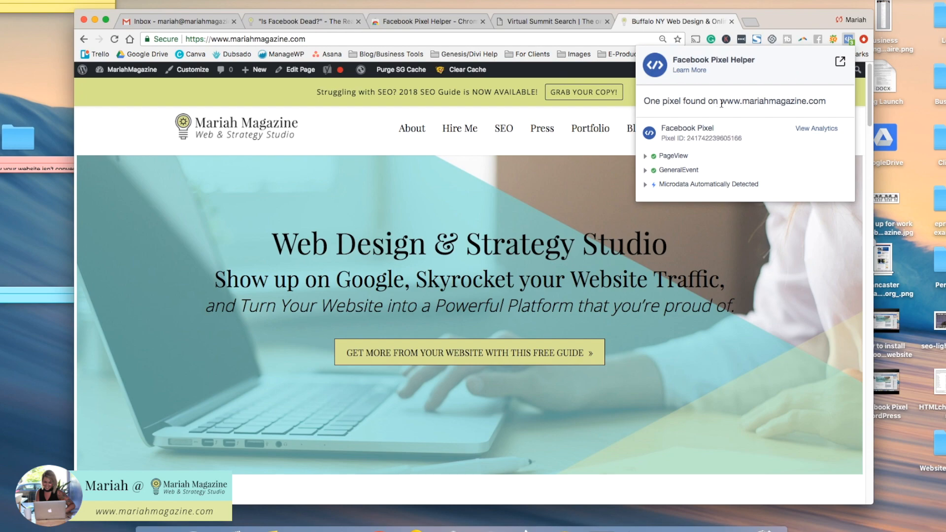
left_click(647, 157)
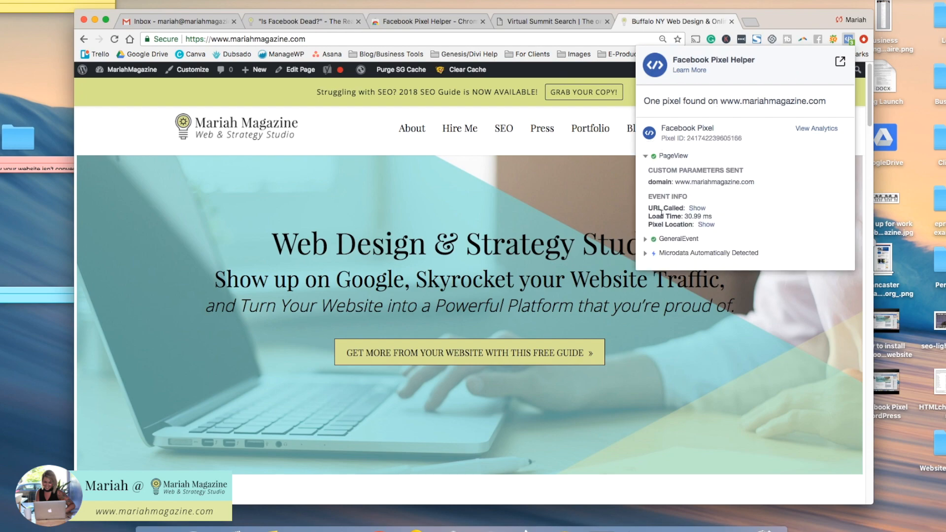
left_click(646, 239)
left_click(646, 239)
left_click(646, 157)
left_click(792, 23)
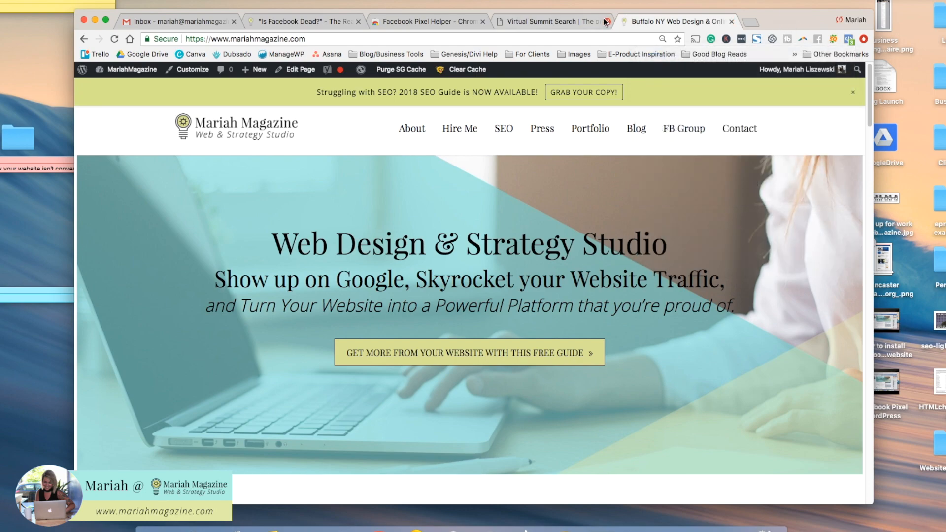
Check the Virtual Summit Search homepage with Facebook Pixel Helper, then return to the Mariah Magazine homepage.
left_click(573, 18)
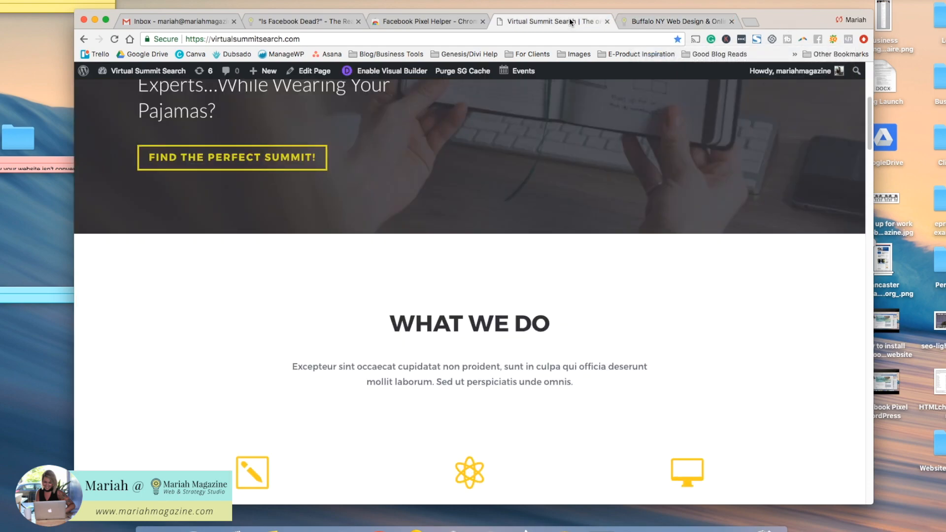
left_click(853, 40)
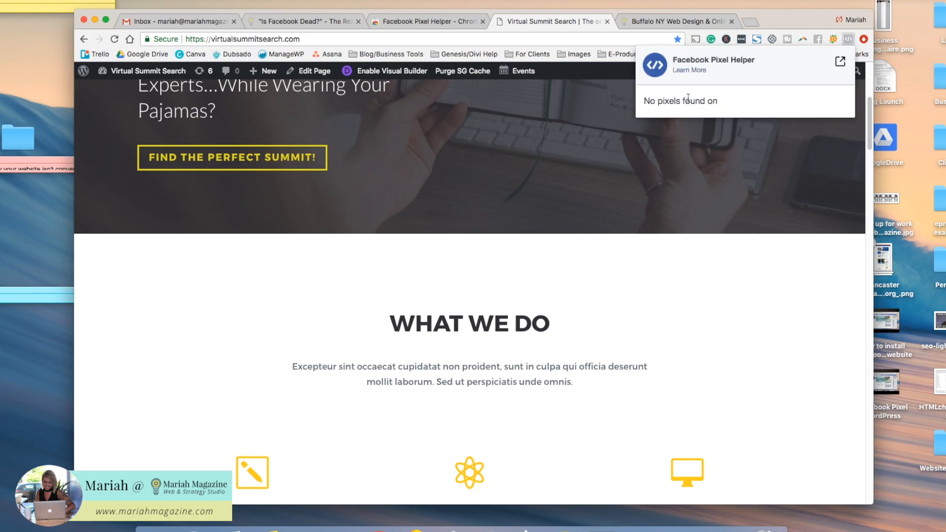
left_click_drag(646, 101, 728, 101)
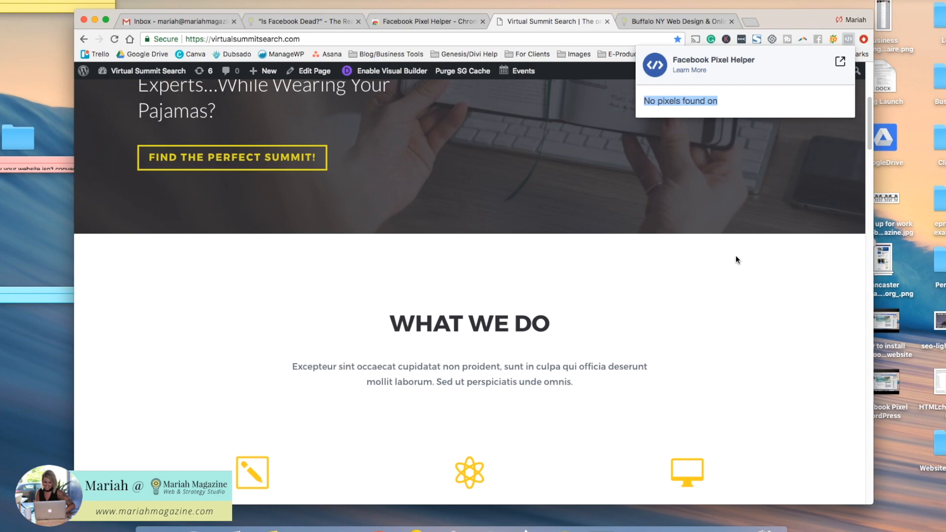
left_click(455, 19)
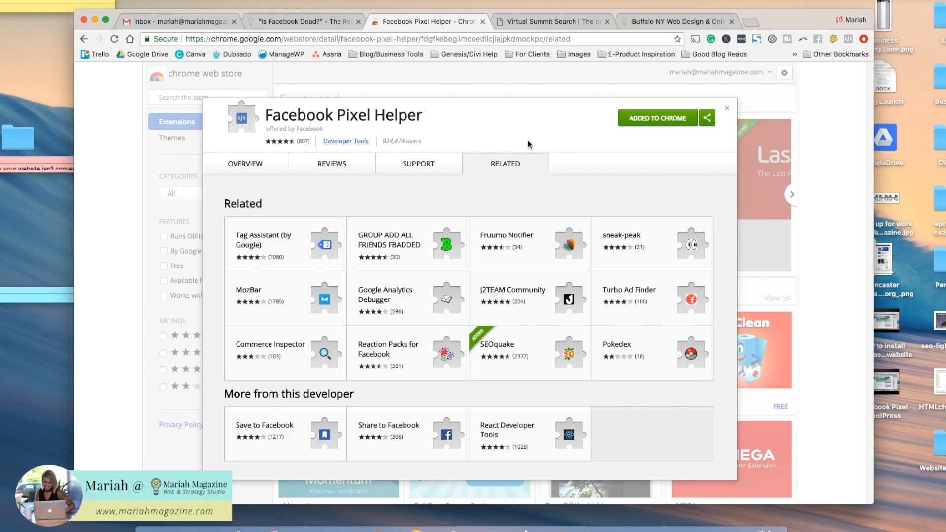
left_click(675, 21)
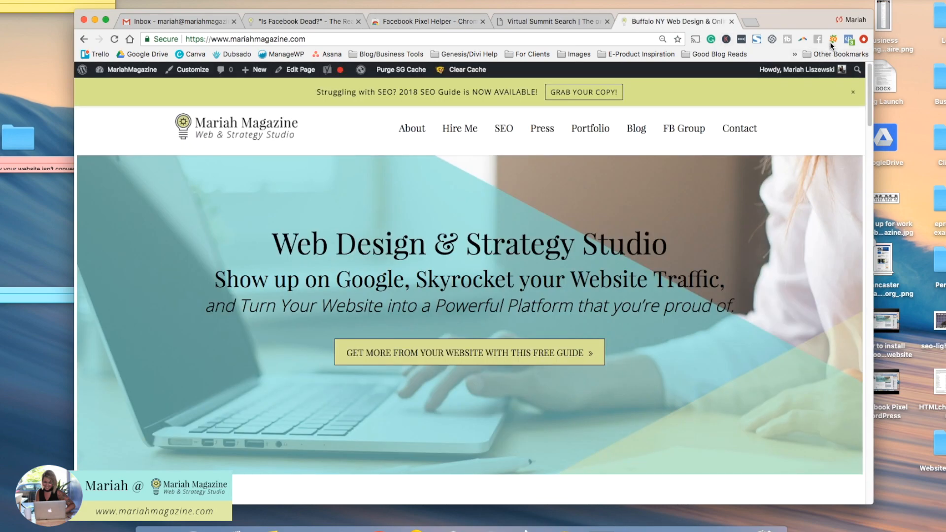